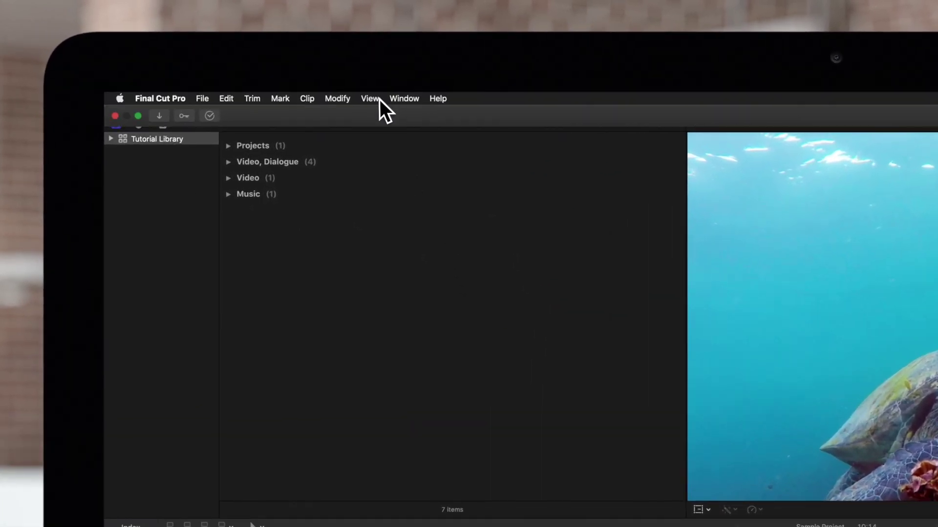
- Zoom the timeline in around the playhead using the view options and Command+Plus
click(372, 98)
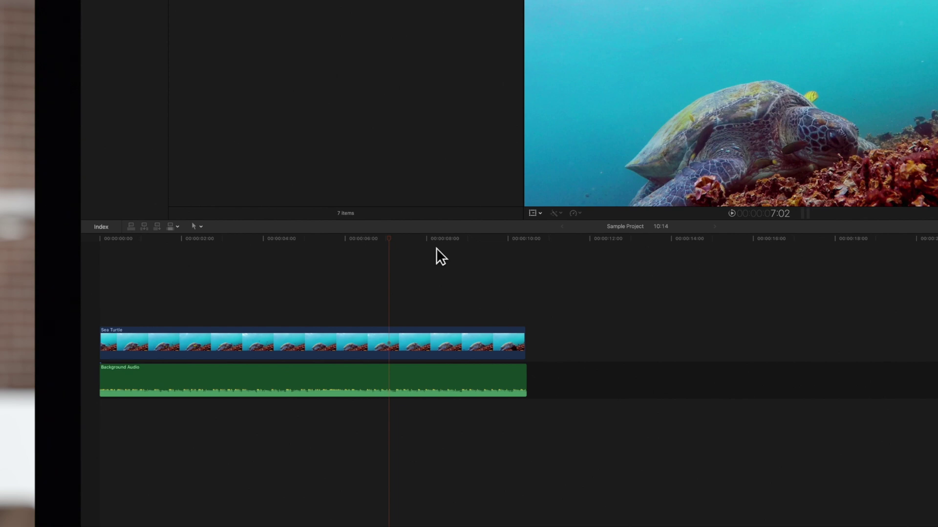
key(super+plus)
key(super+plus)
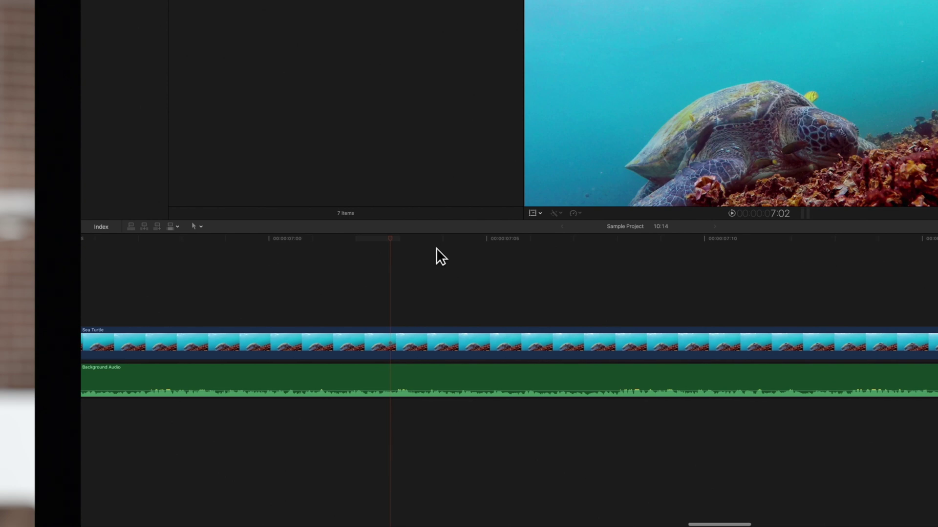
scroll(436, 249, left, 2)
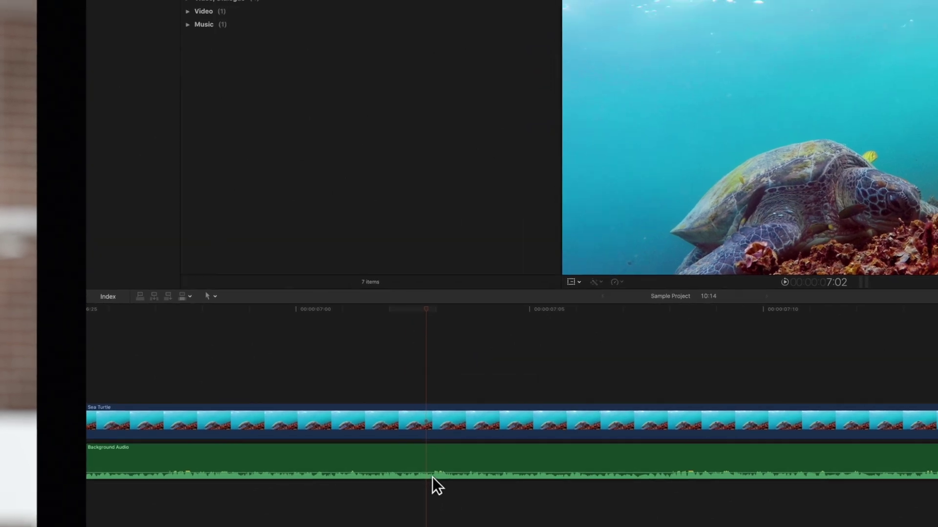
mouse_move(439, 98)
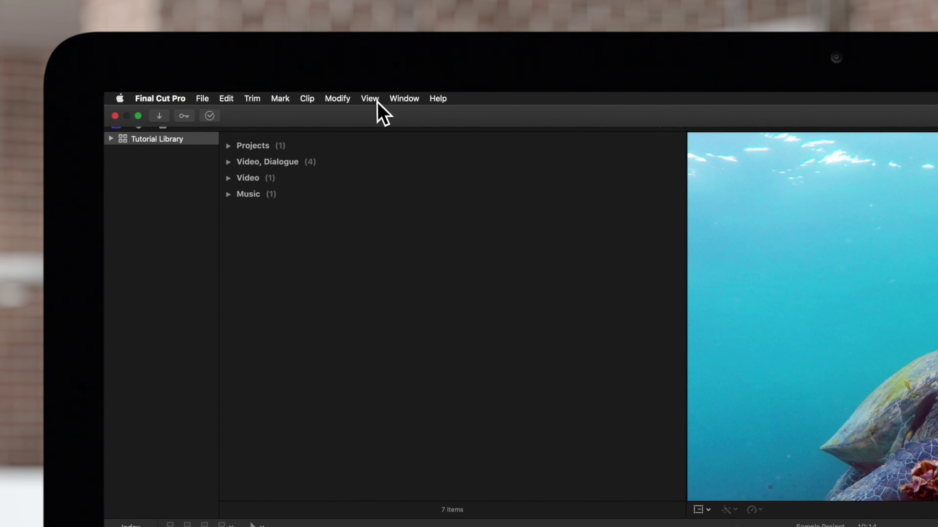
click(370, 98)
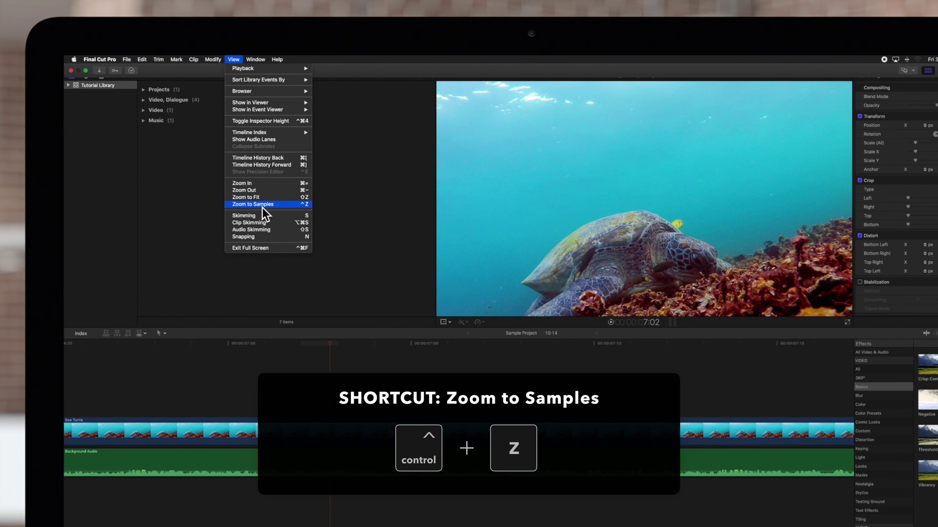
- Enable Zoom to Samples from the View menu
click(252, 204)
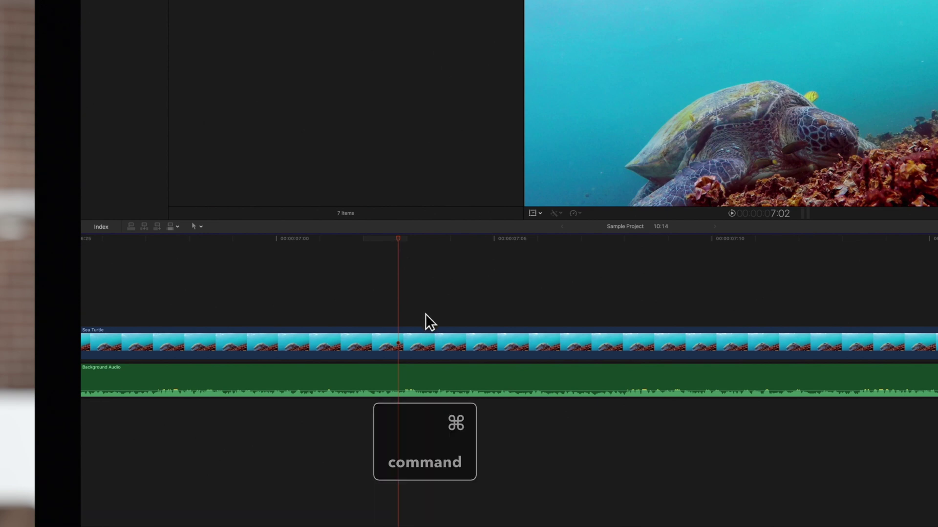
- Turn on skimming and zoom the timeline past single-frame level near 7:04
key(super+plus)
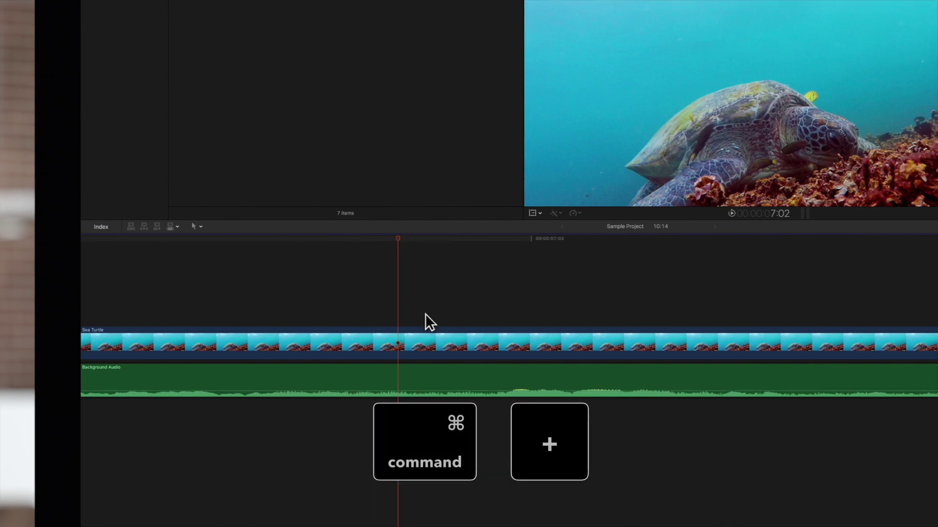
key(s)
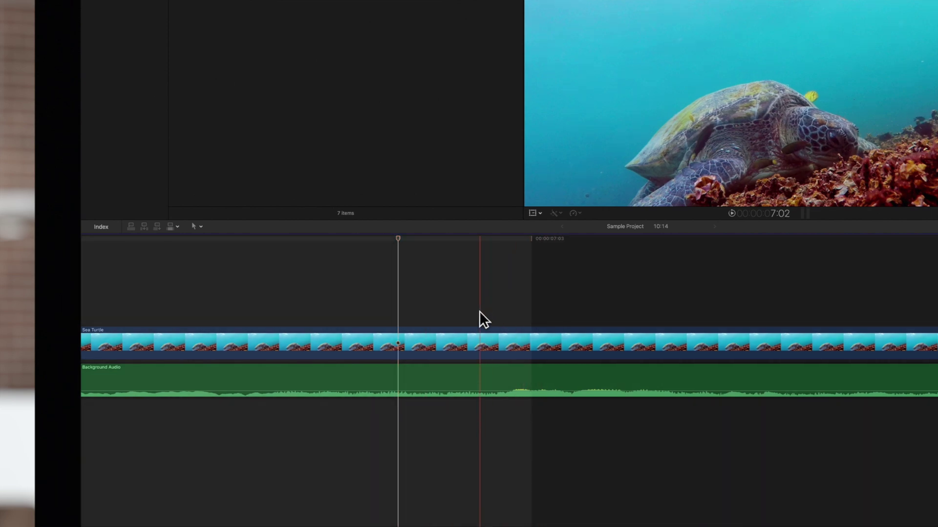
key(super+equal)
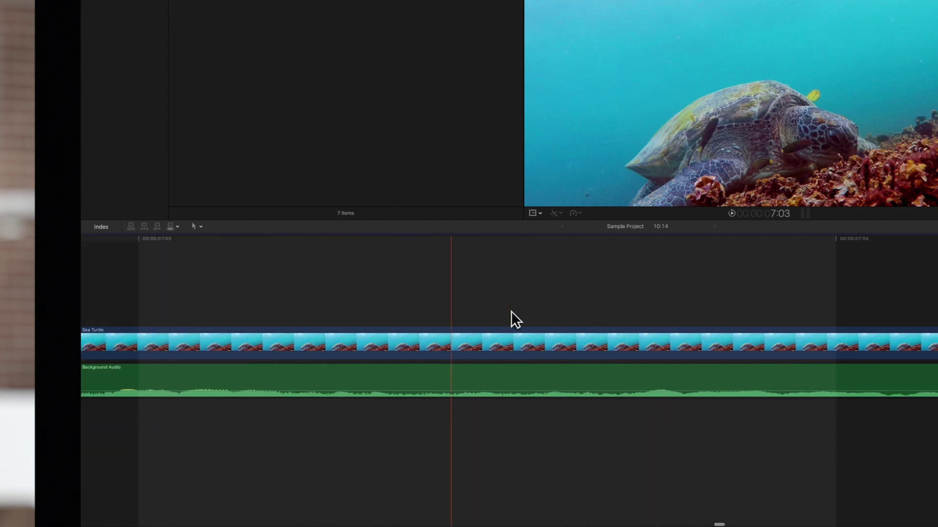
scroll(511, 311, left, 5)
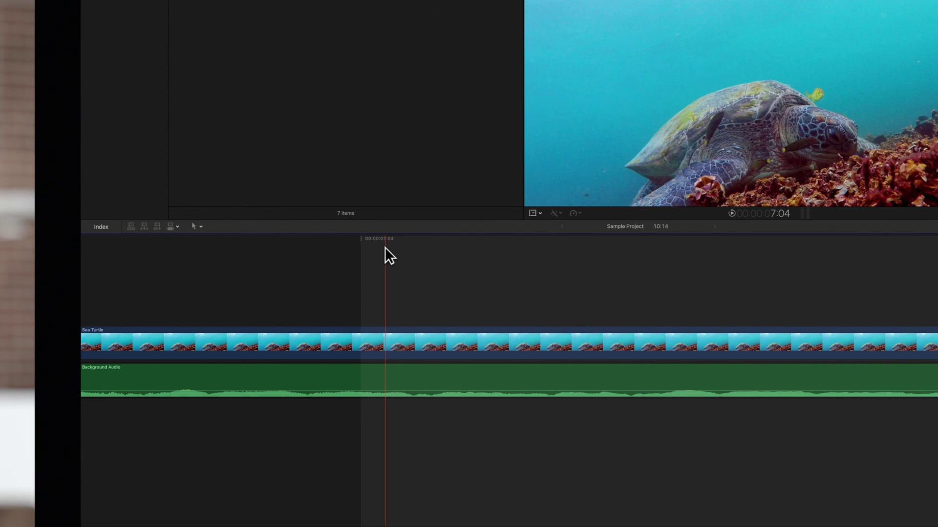
- Nudge the playhead by subframes and blade the Background Audio clip near 7:04
key(s)
key(alt)
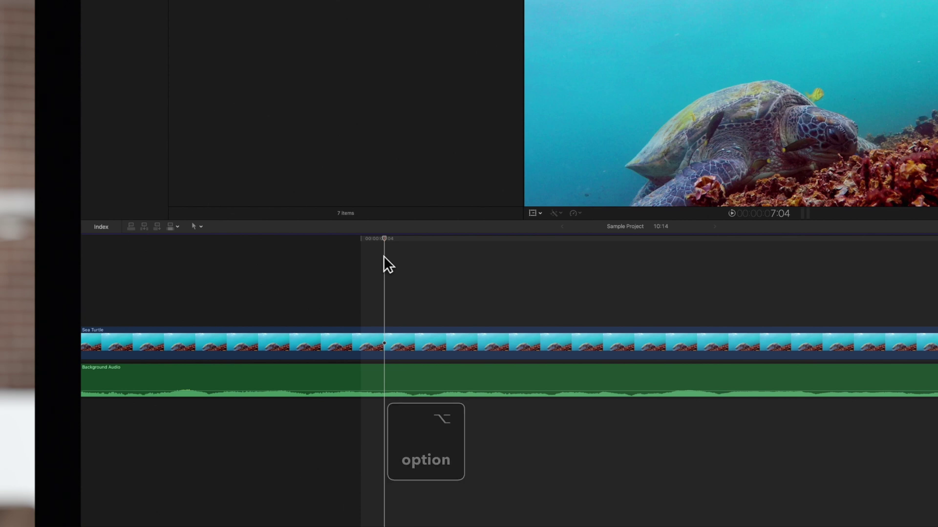
key(alt+Right)
key(alt+Right)
key(alt+Right)
key(alt+Left)
key(alt+Left)
key(alt+Left)
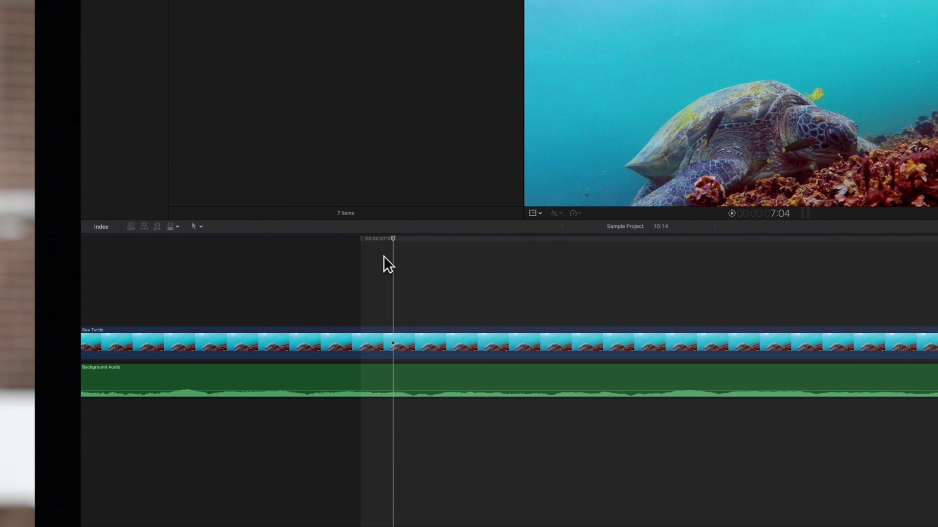
key(s)
key(b)
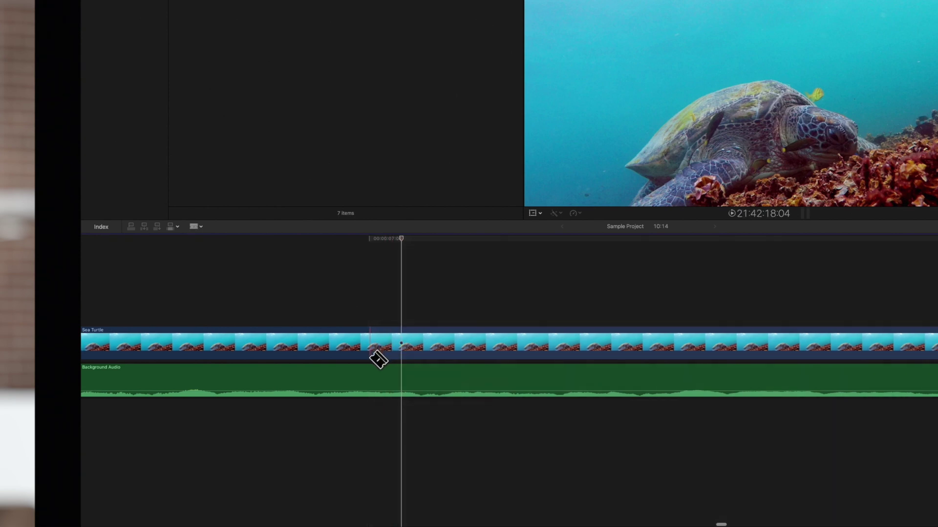
click(378, 360)
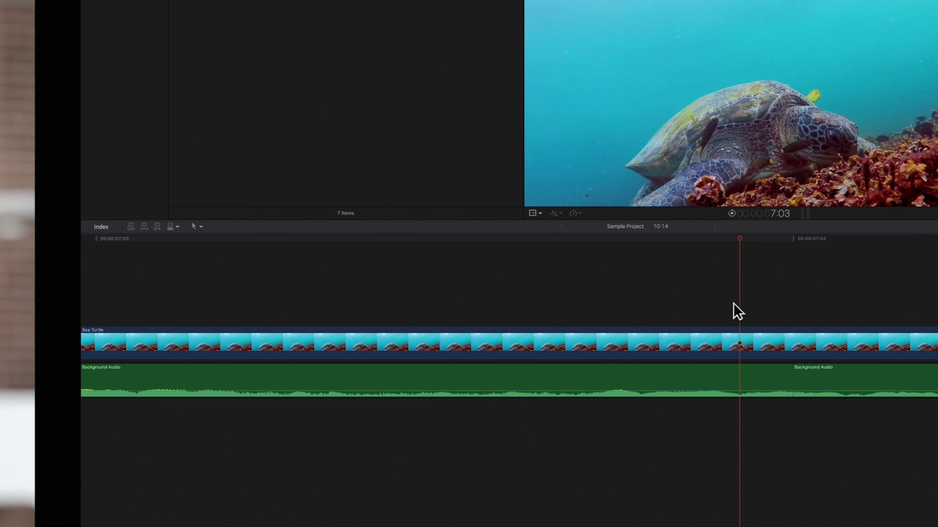
- Add volume keyframes to the left Background Audio clip at two playhead positions before 7:04
click(728, 374)
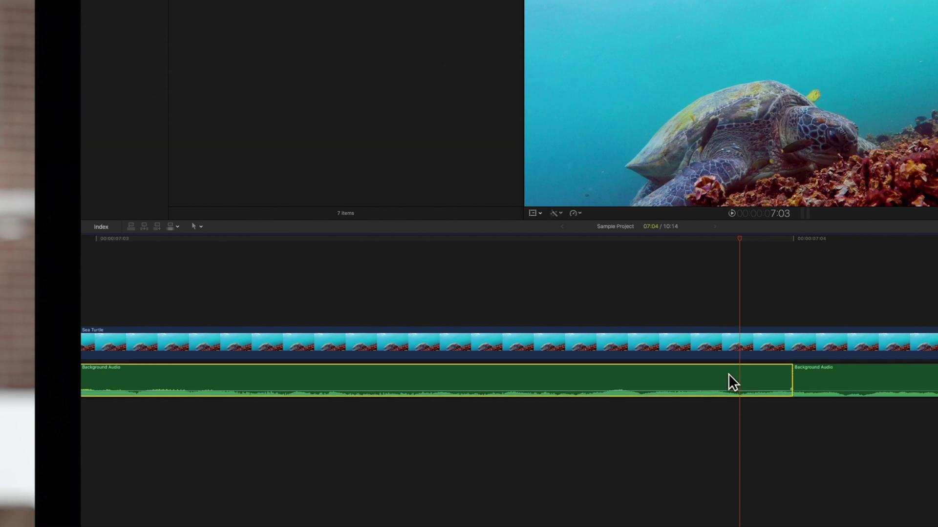
key(alt+k)
key(alt+k)
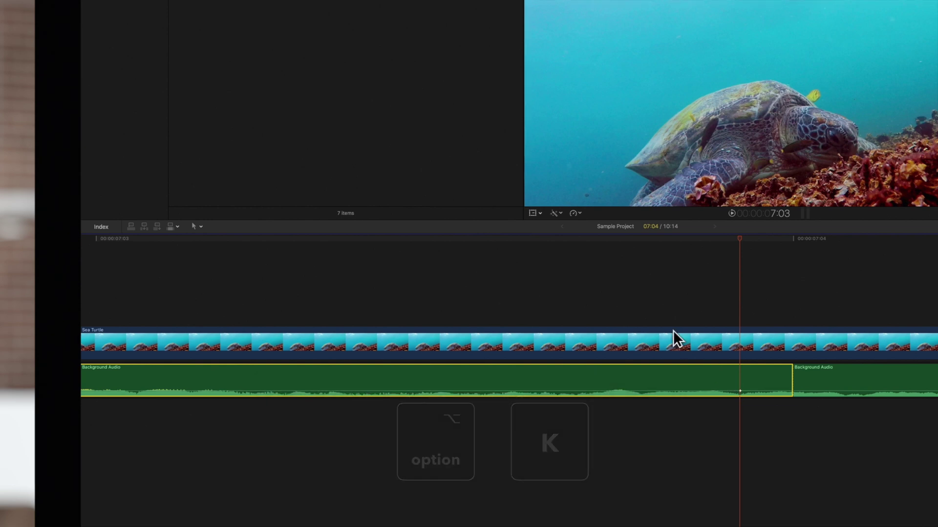
click(666, 311)
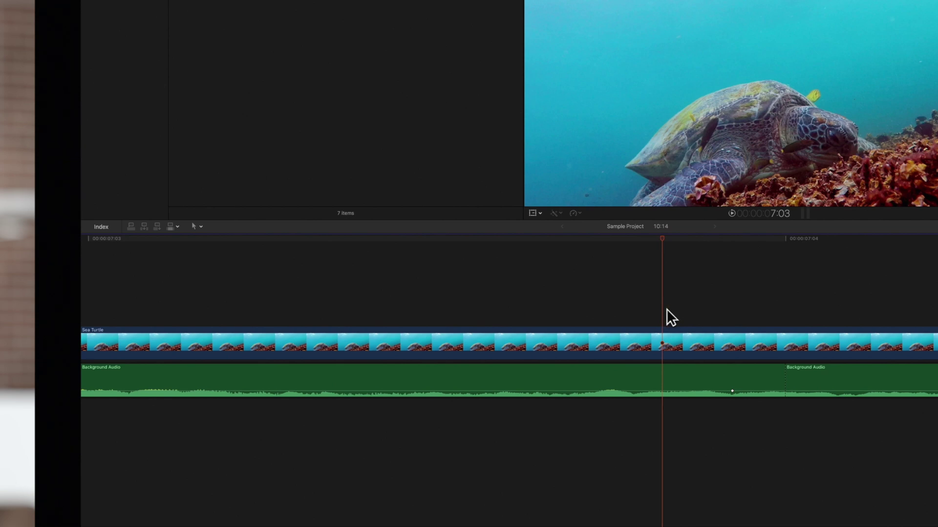
click(655, 377)
key(alt+k)
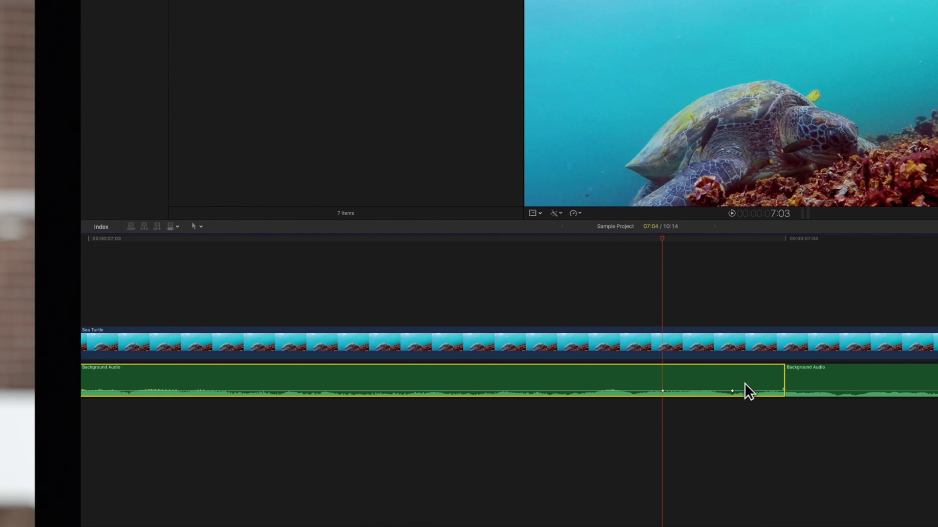
- Raise the later volume keyframe slightly and pull the earlier one down to -14 dB
drag(732, 392, 732, 389)
drag(662, 393, 662, 395)
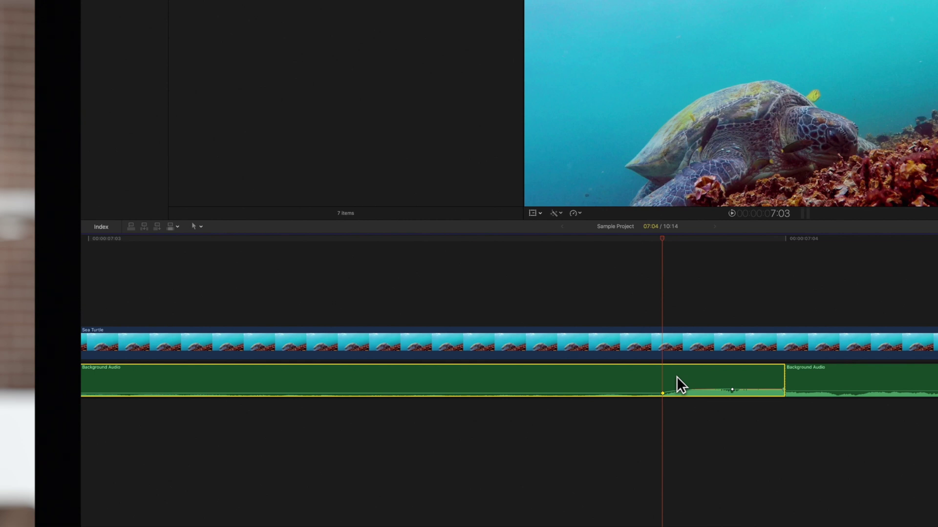
- Toggle Zoom to Samples off with Control+Z
key(ctrl+z)
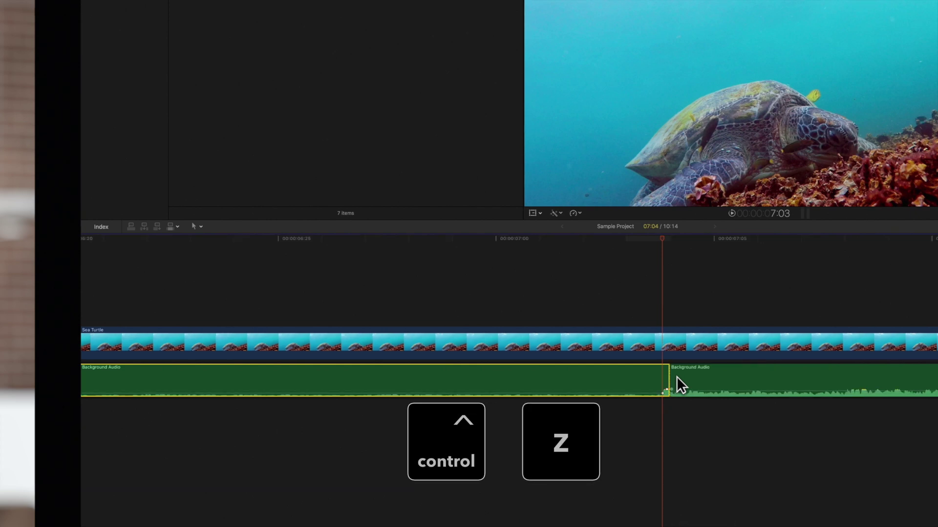